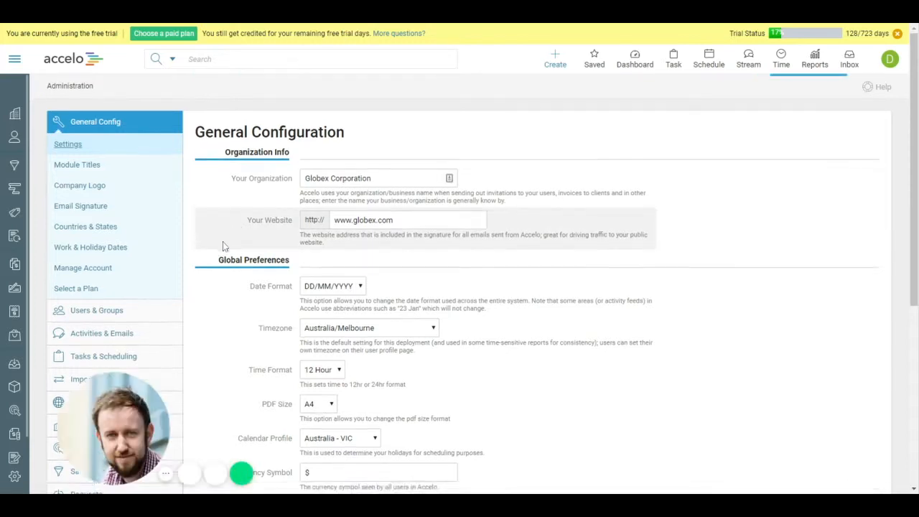
Open the Sales configuration and view the status progressions and statuses of the New Customer sale type
scroll(188, 264, down, 3)
scroll(194, 247, down, 1)
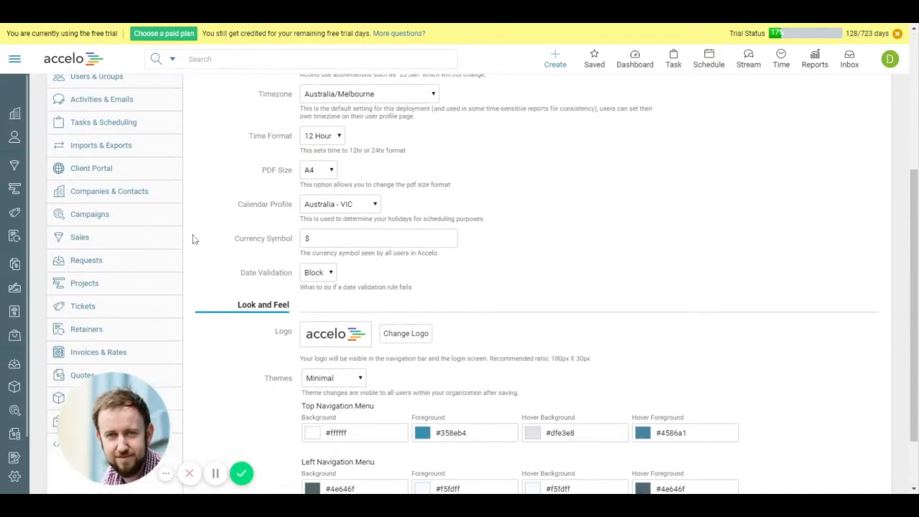
click(98, 237)
scroll(192, 225, up, 1)
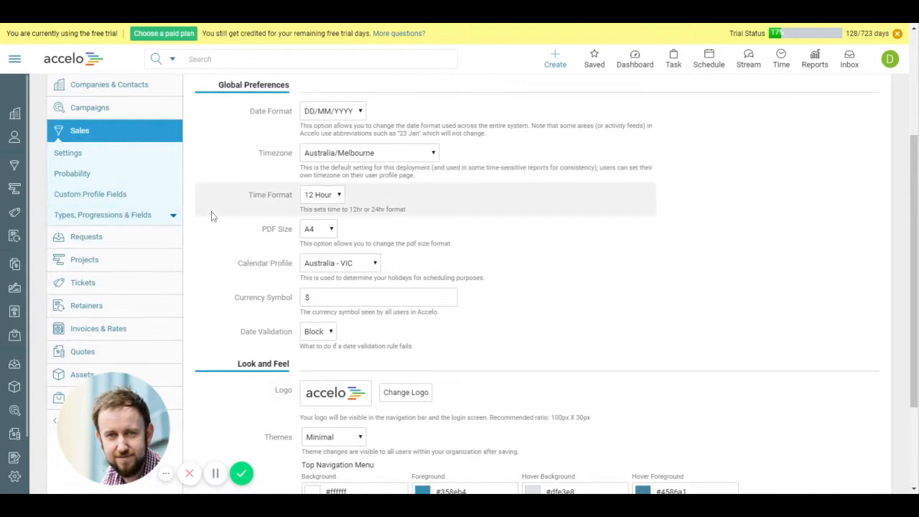
click(136, 215)
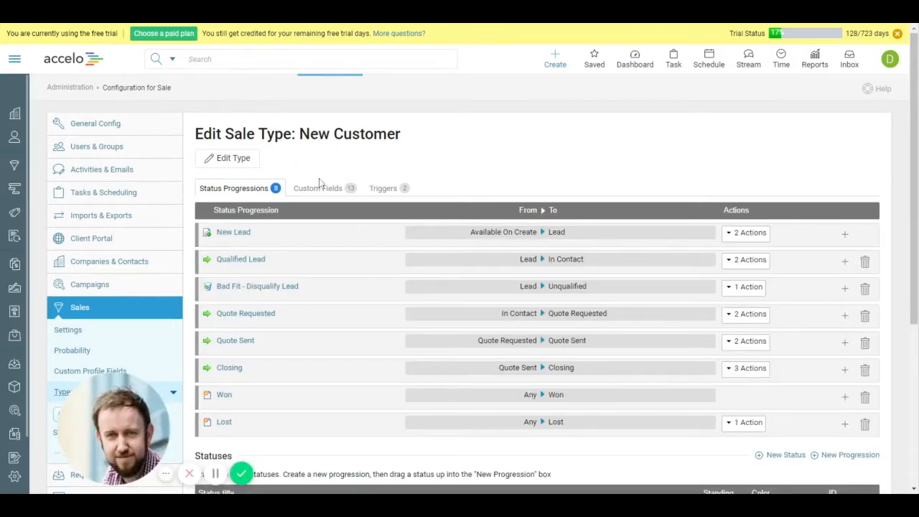
scroll(326, 175, down, 1)
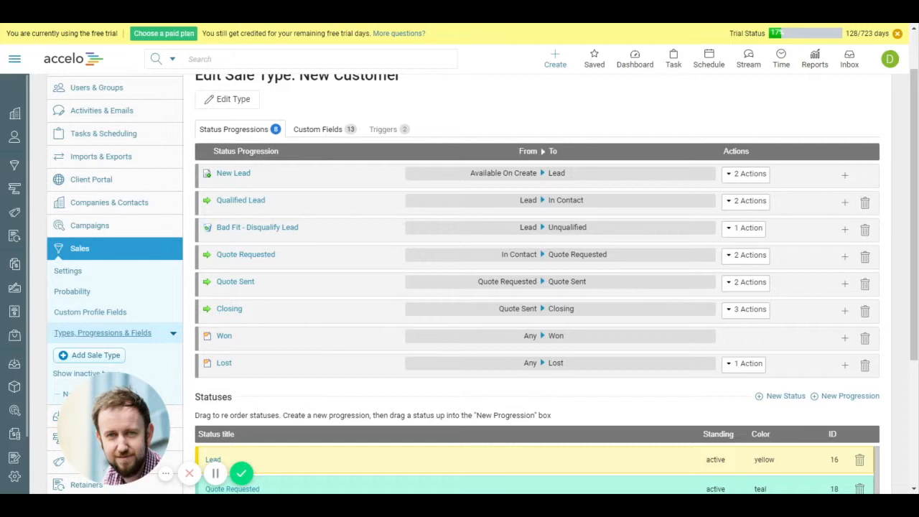
Examine the custom fields of the New Customer sale type, including the Key Dates and Sale Metrics groups
click(328, 135)
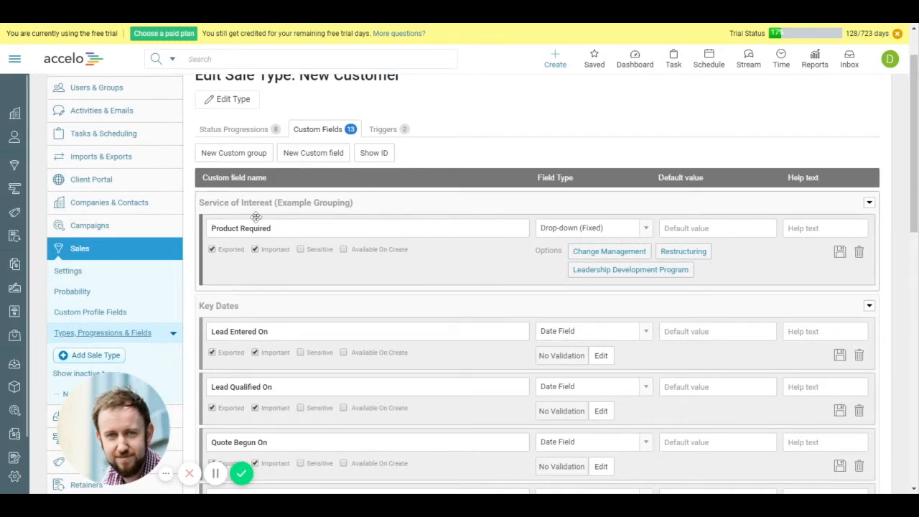
scroll(256, 216, down, 2)
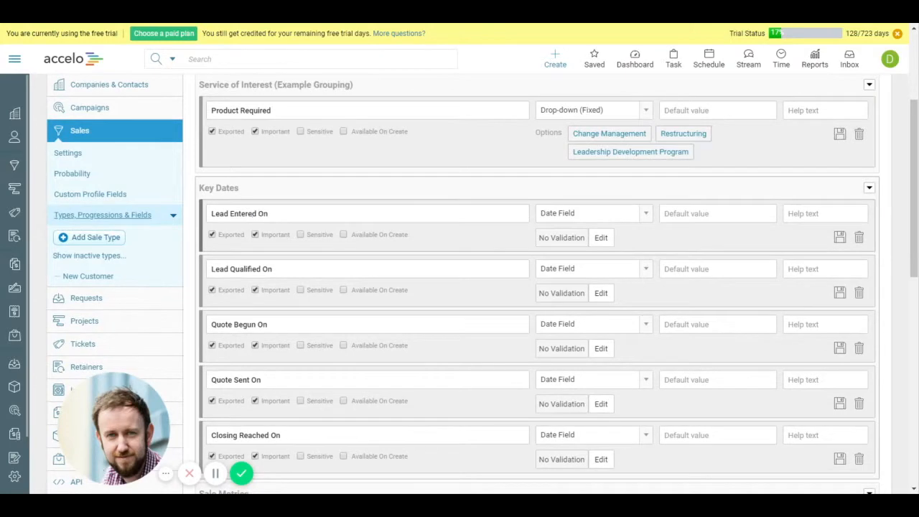
scroll(319, 281, down, 2)
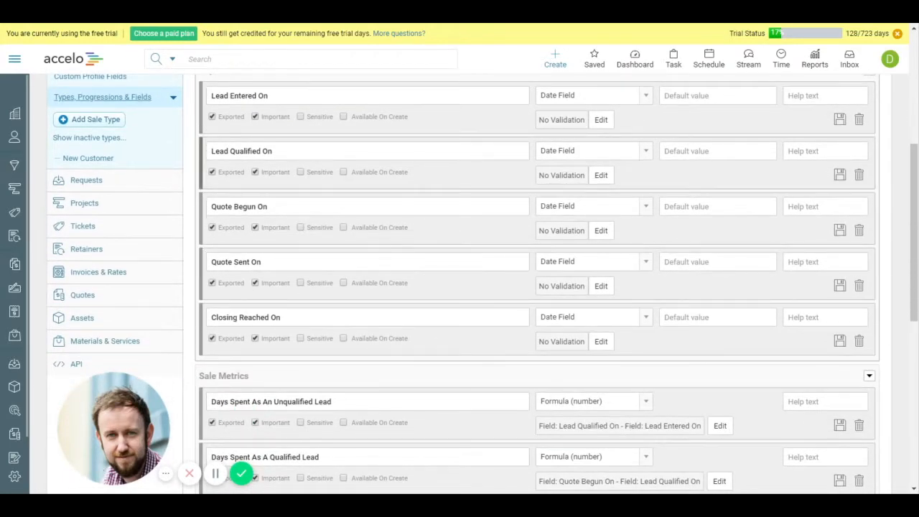
scroll(295, 162, up, 2)
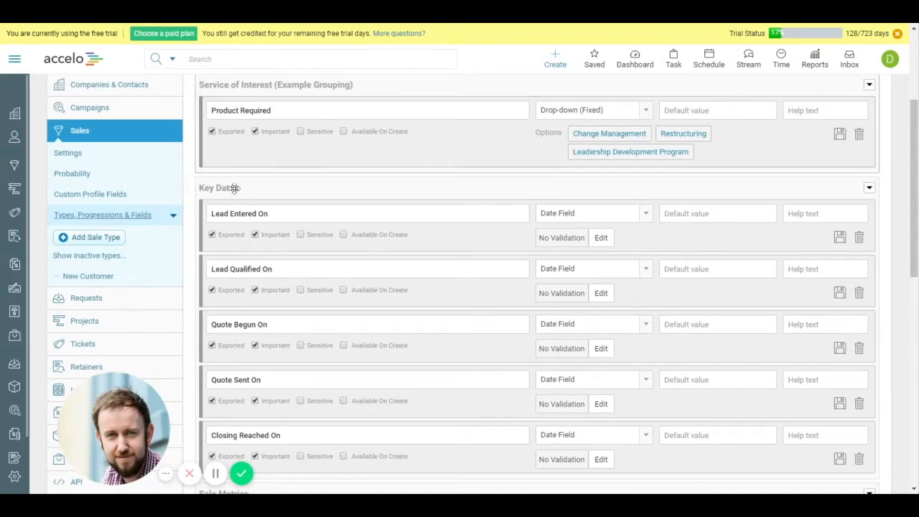
Add a custom profile field for sales titled "Number of Licenses" with the type Integer
click(124, 199)
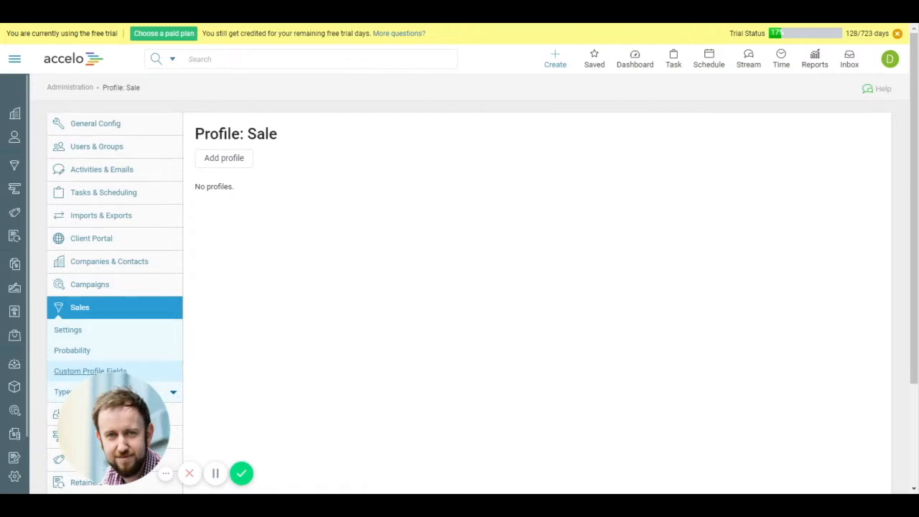
click(231, 164)
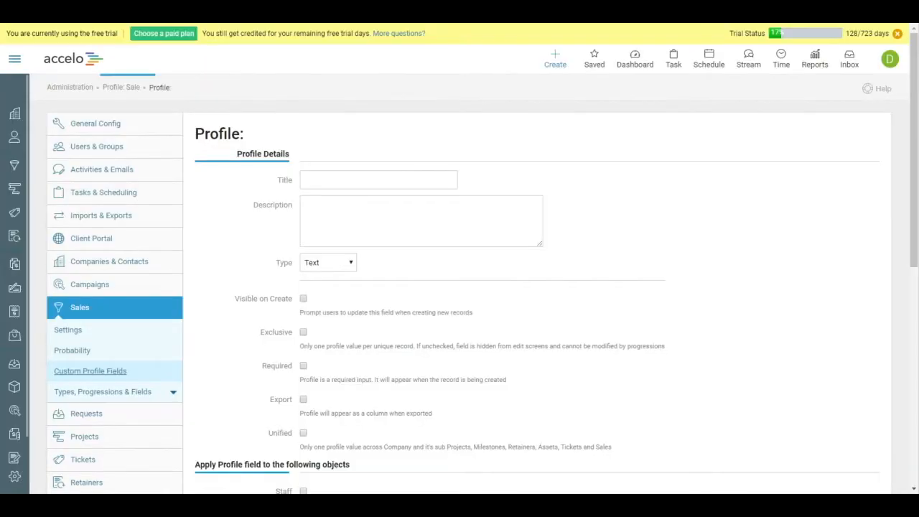
click(353, 181)
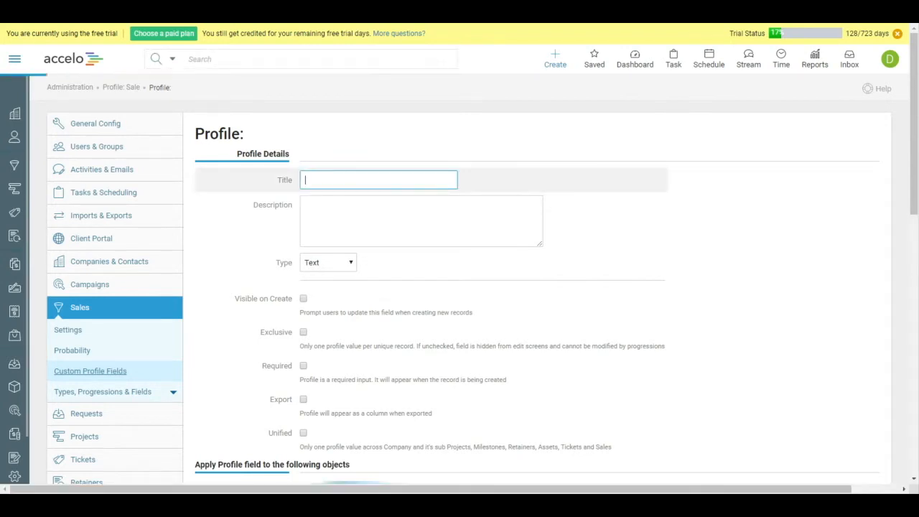
text(Number o)
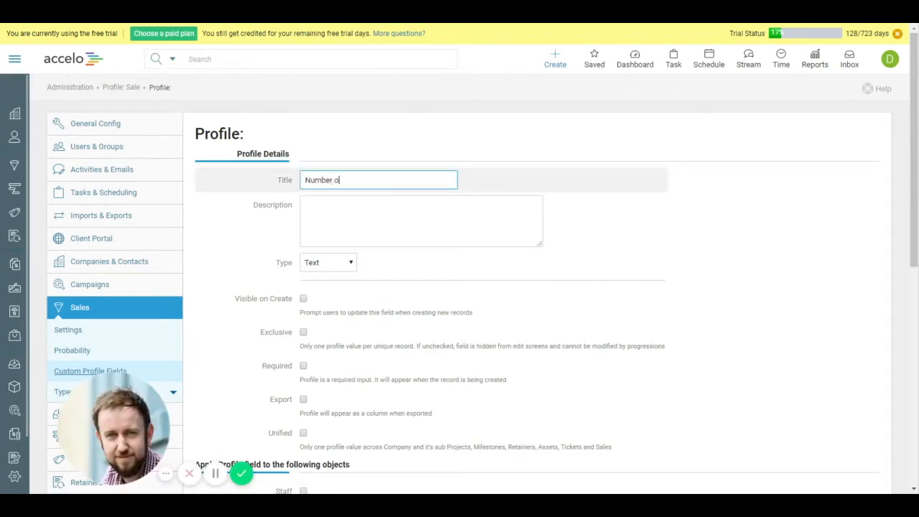
text(f Licenses)
click(329, 266)
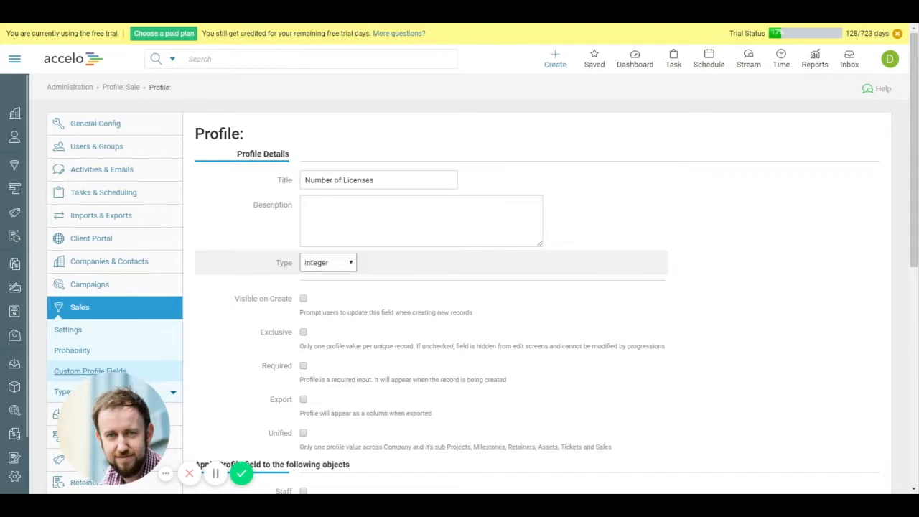
key(Down)
Make the Number of Licenses profile field exclusive and include it in exports
scroll(307, 241, down, 1)
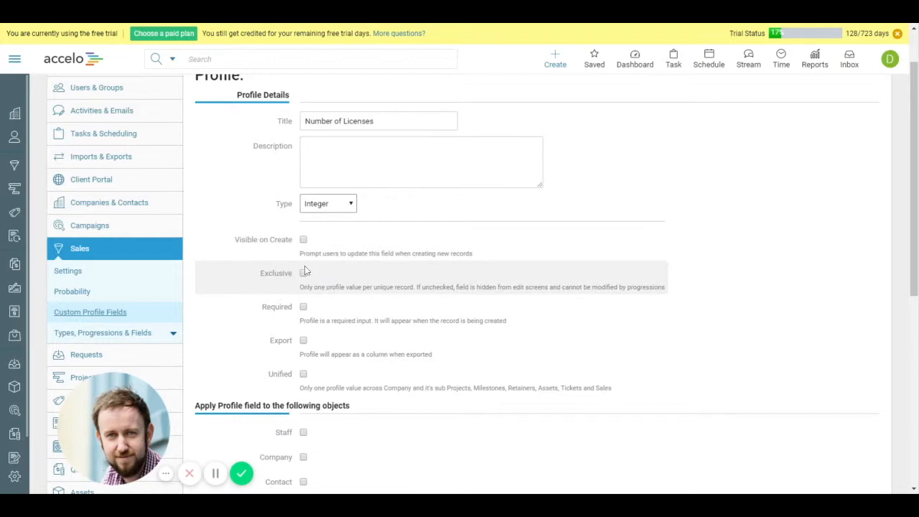
click(303, 274)
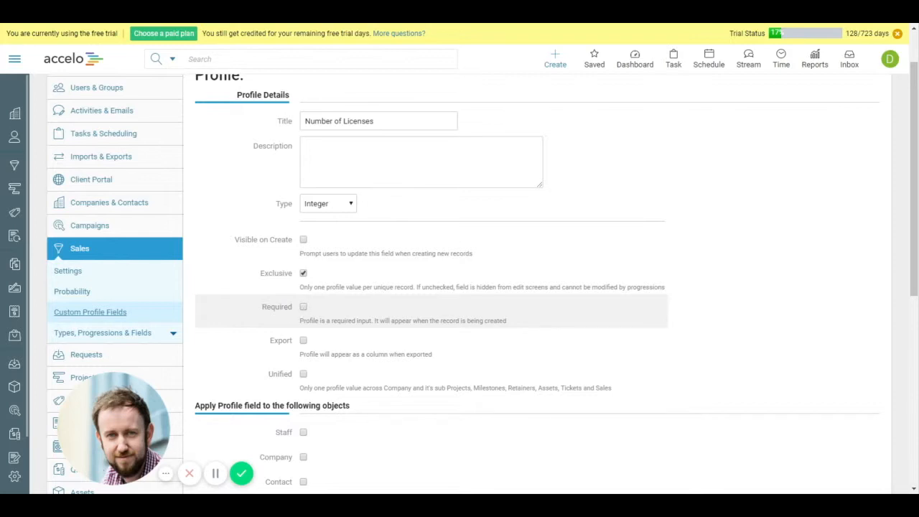
click(302, 342)
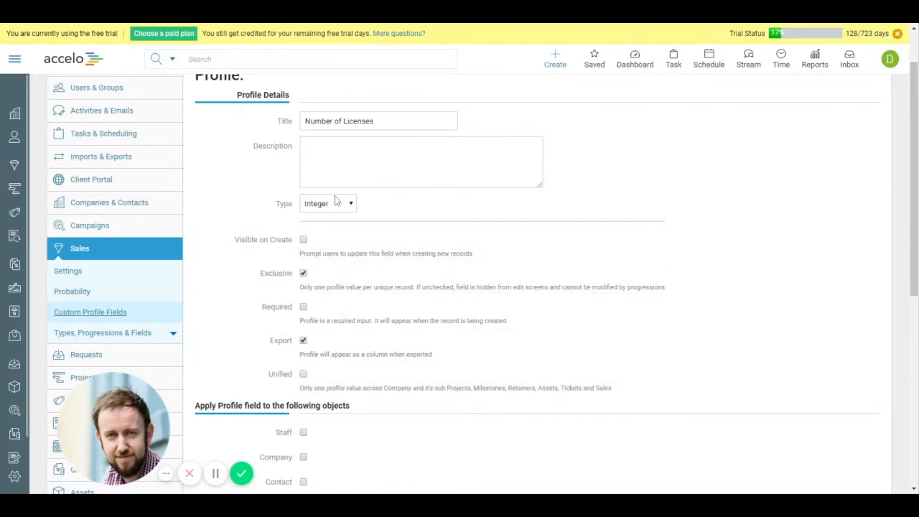
drag(375, 121, 304, 121)
Apply the Number of Licenses profile field to Project, Milestone and Ticket as well as Sale, and save it
scroll(388, 201, down, 5)
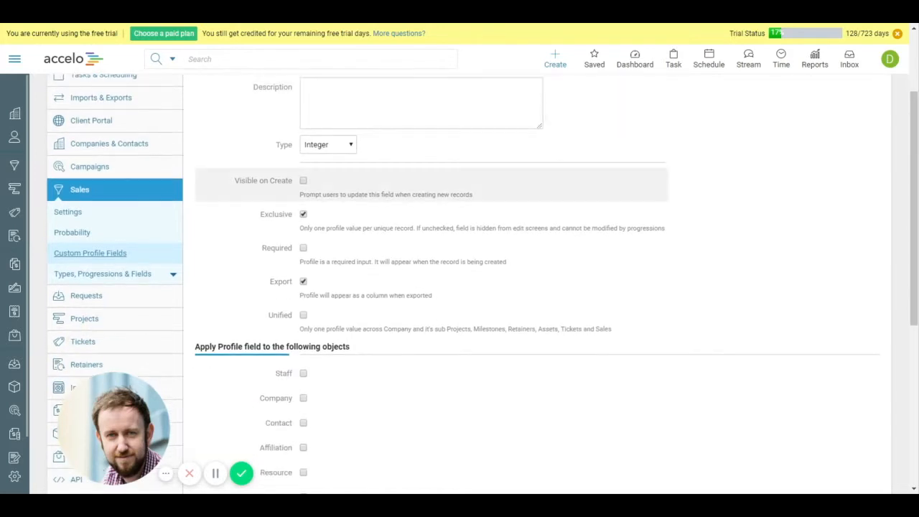
scroll(385, 207, down, 2)
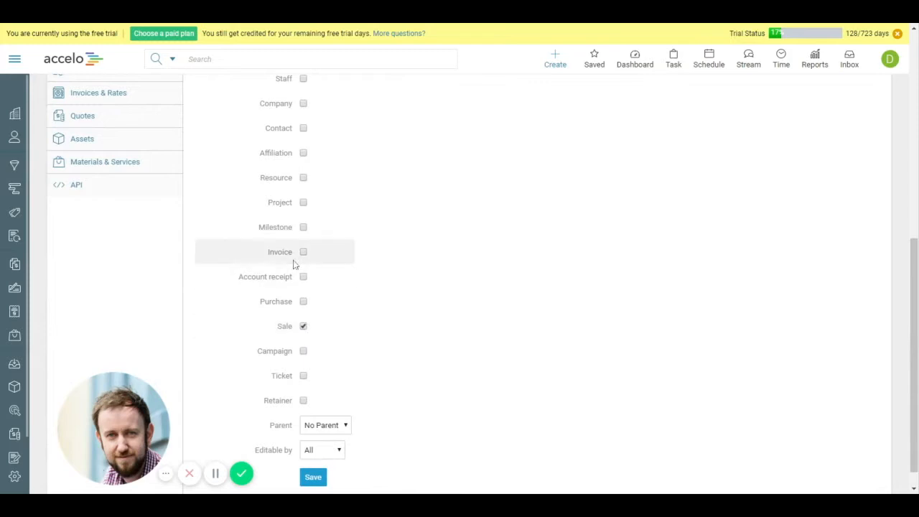
click(304, 204)
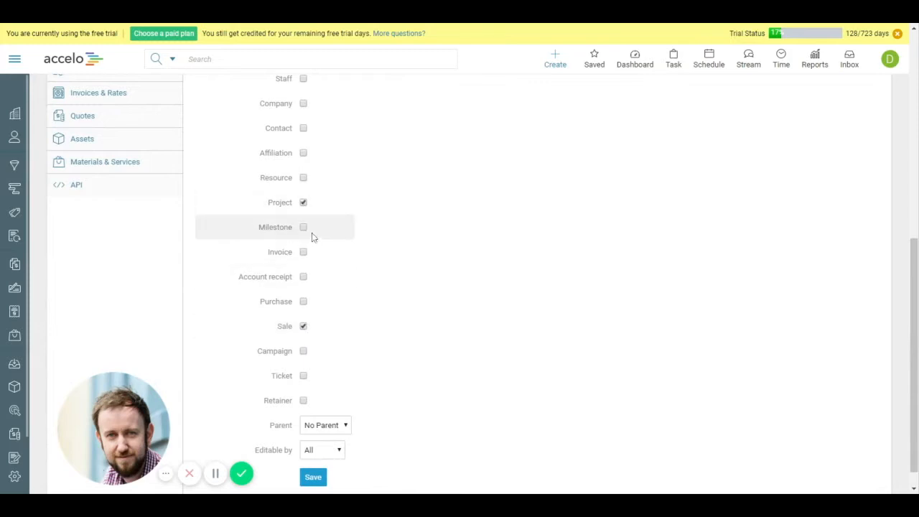
click(303, 228)
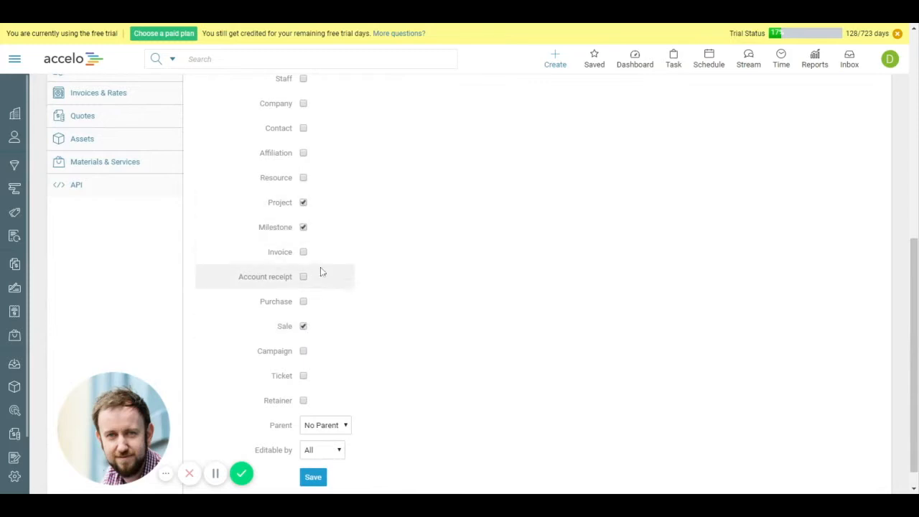
click(303, 376)
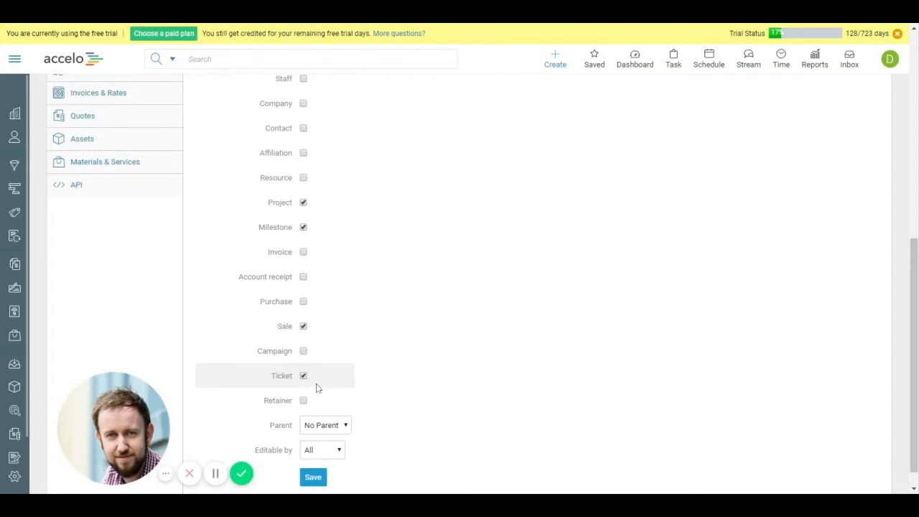
scroll(318, 387, up, 3)
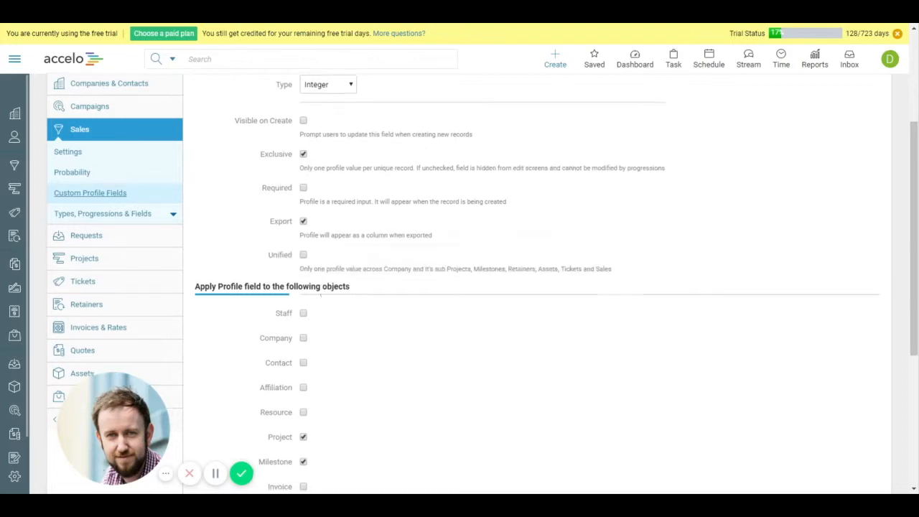
scroll(332, 309, down, 3)
scroll(320, 378, down, 2)
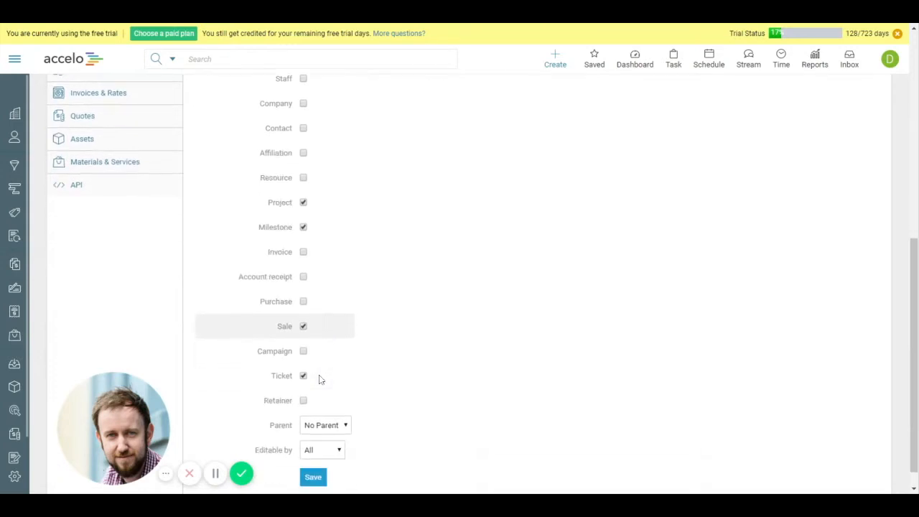
scroll(323, 459, up, 3)
scroll(323, 470, down, 3)
click(313, 454)
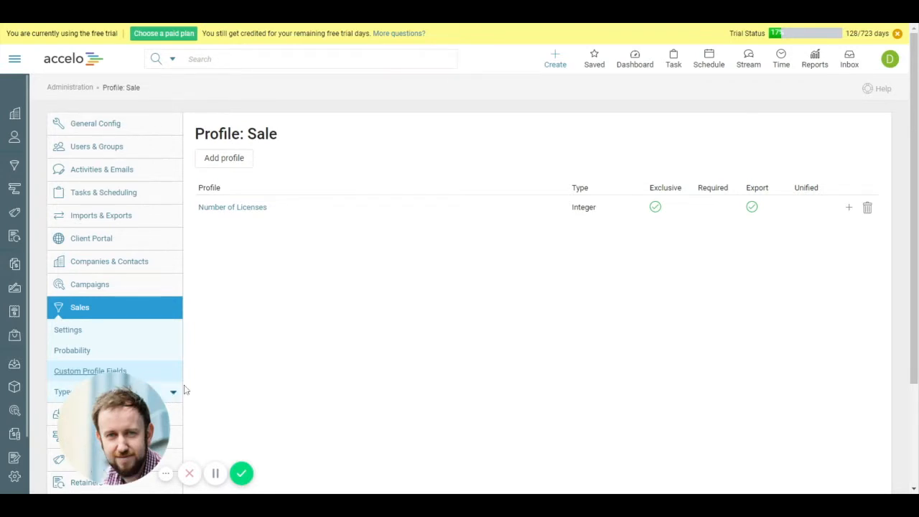
Add an Update Field action to the New Customer type's Qualified Lead progression, making Number of Licenses a required, non-hidden Prospect field
scroll(69, 385, down, 2)
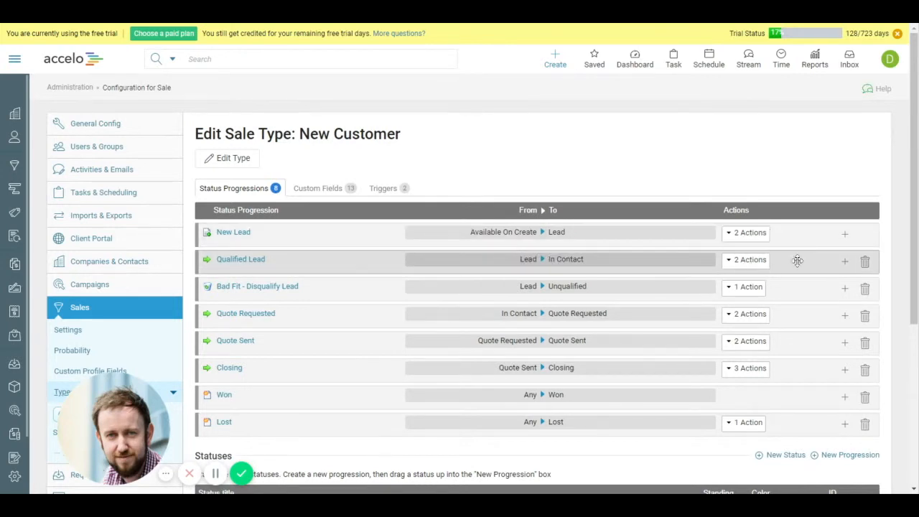
click(844, 261)
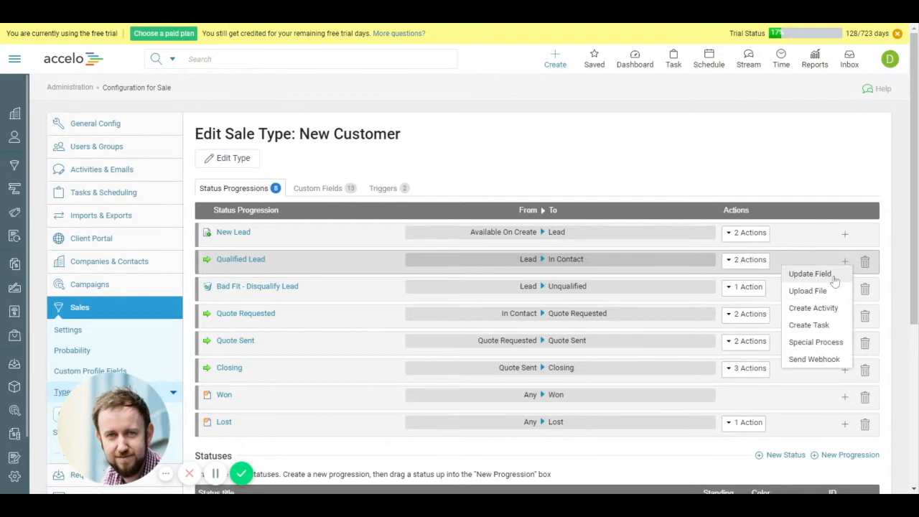
click(833, 276)
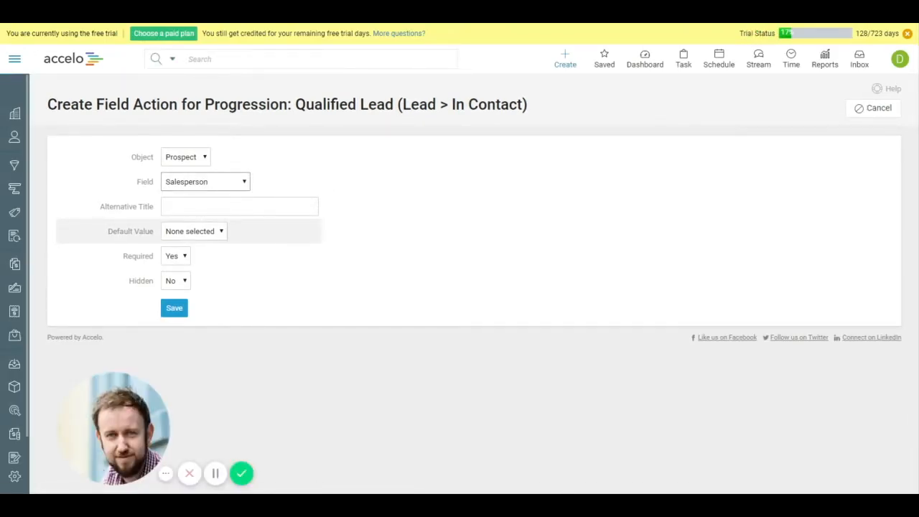
click(171, 247)
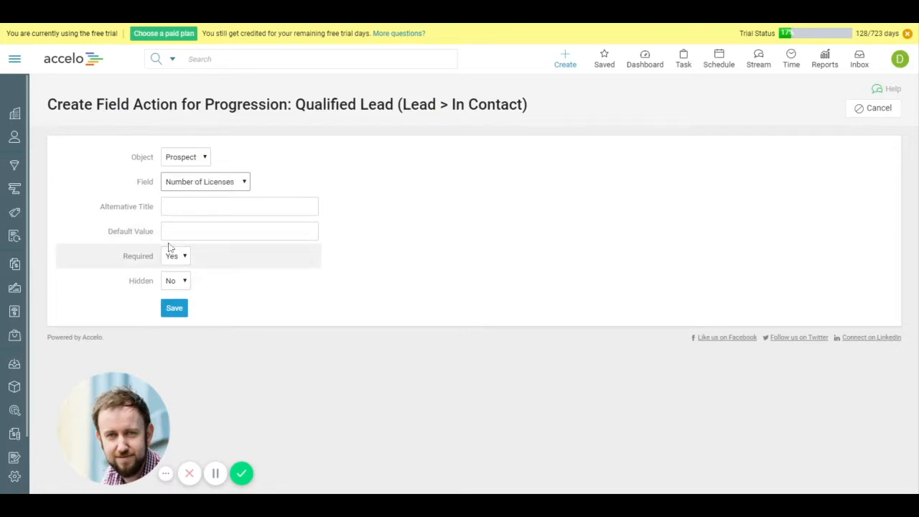
click(176, 307)
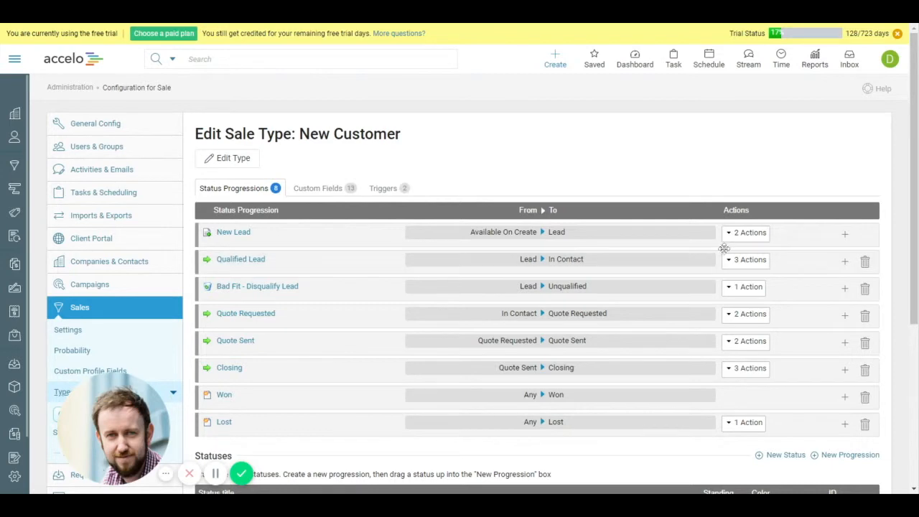
Review the existing actions of the Qualified Lead progression and the action types that can be added to it
click(747, 259)
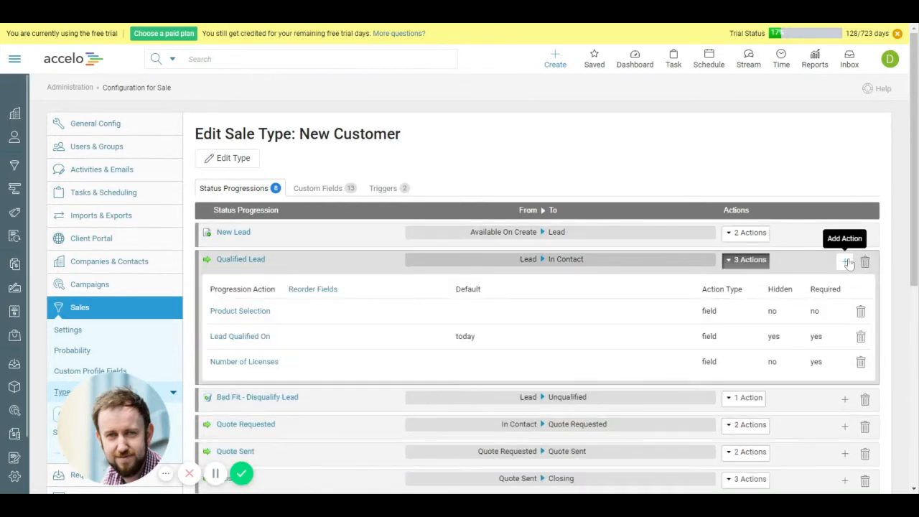
click(847, 262)
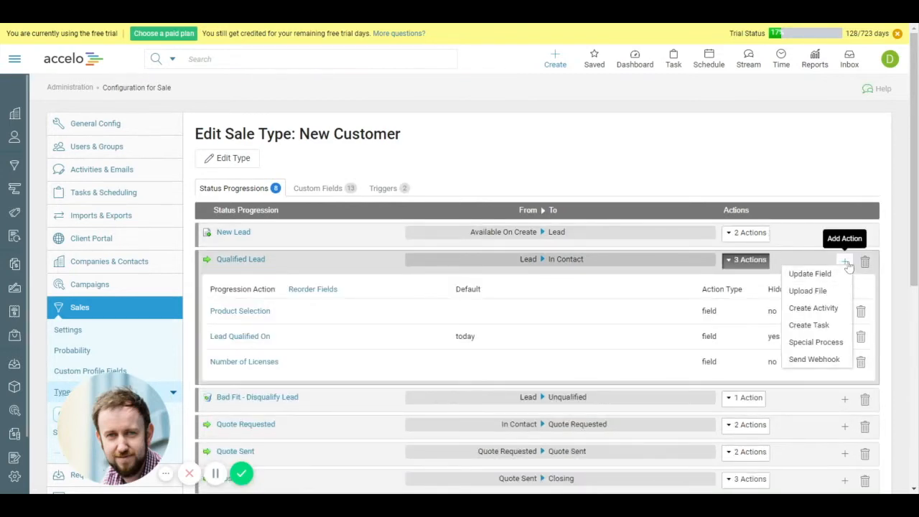
click(847, 263)
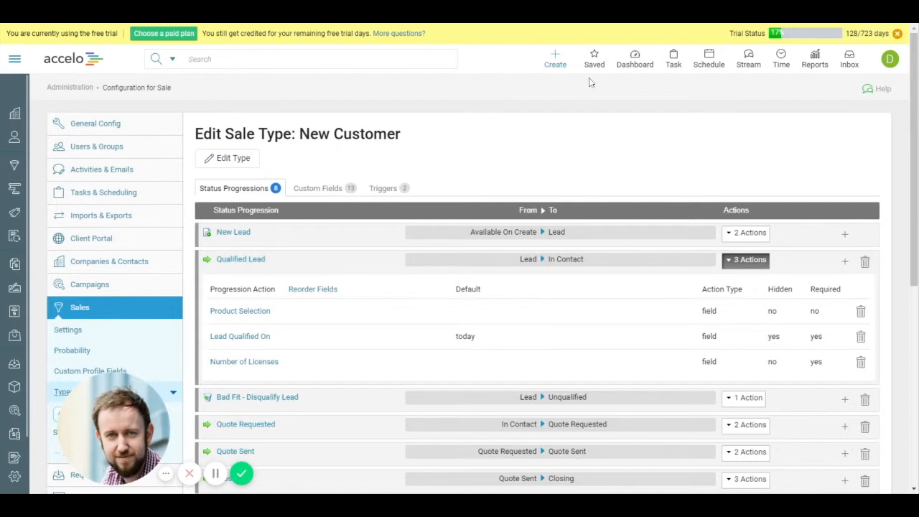
Create a New Lead sale titled Example Custom Fields for the company Bob The Builder, and save its Review Initial Documents task
click(555, 60)
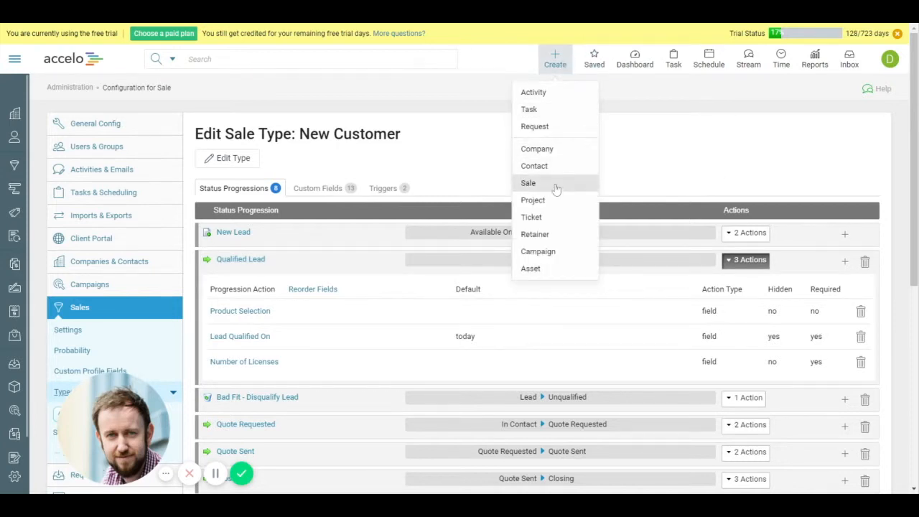
click(589, 184)
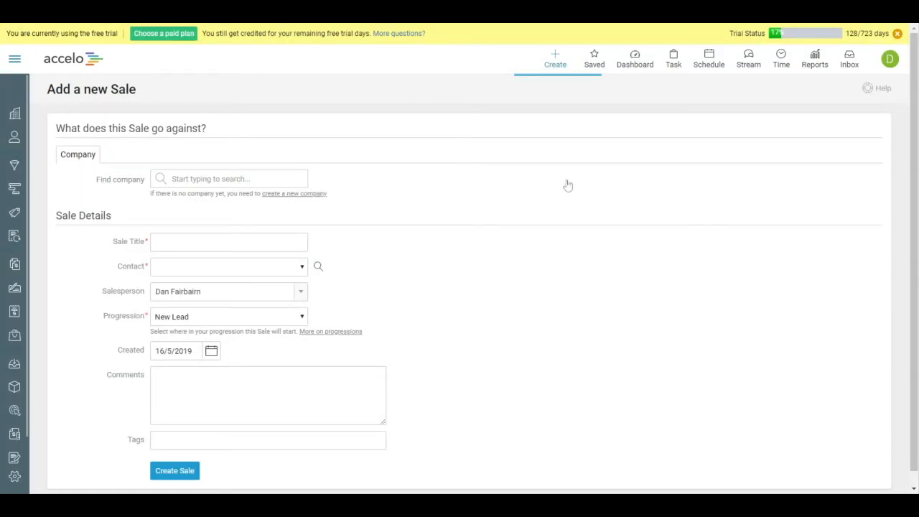
click(179, 179)
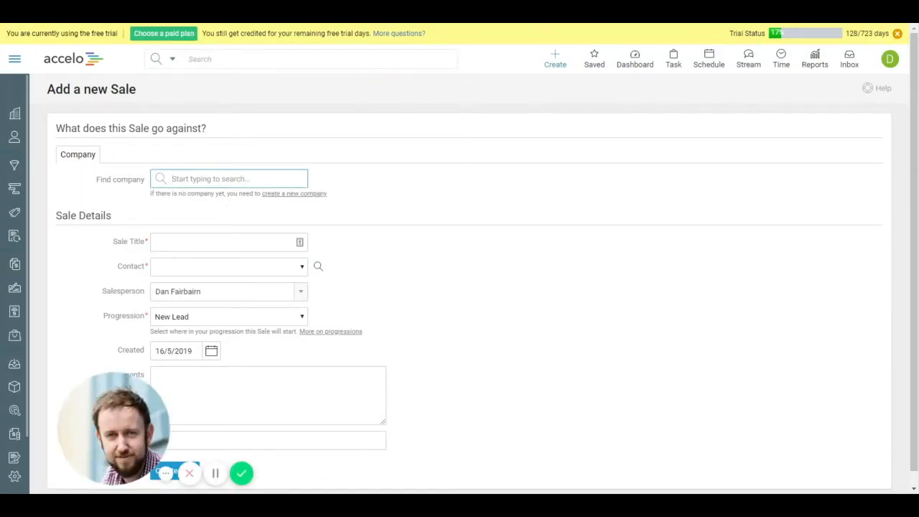
text(bob)
click(192, 201)
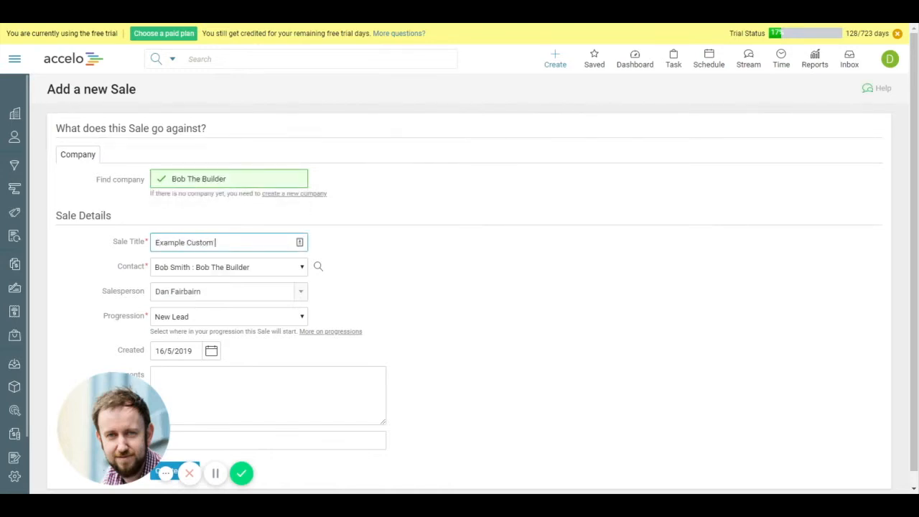
scroll(231, 278, down, 2)
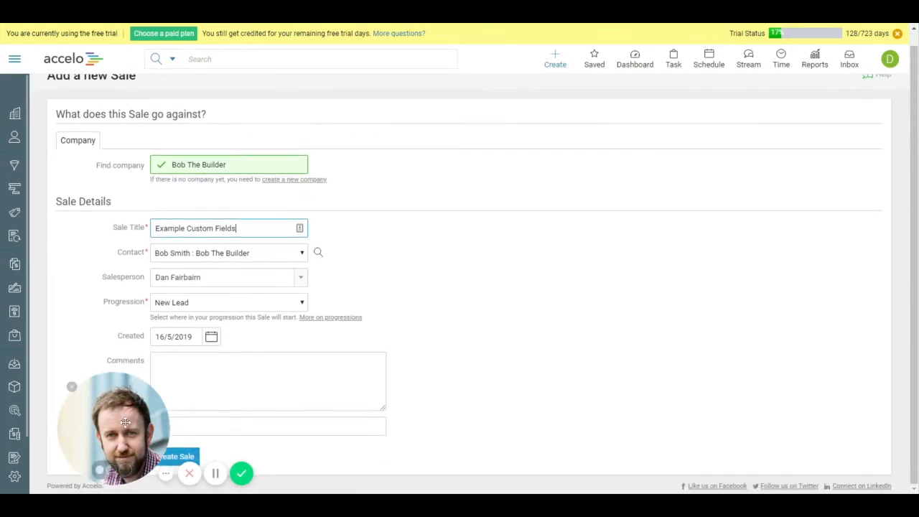
drag(125, 422, 552, 378)
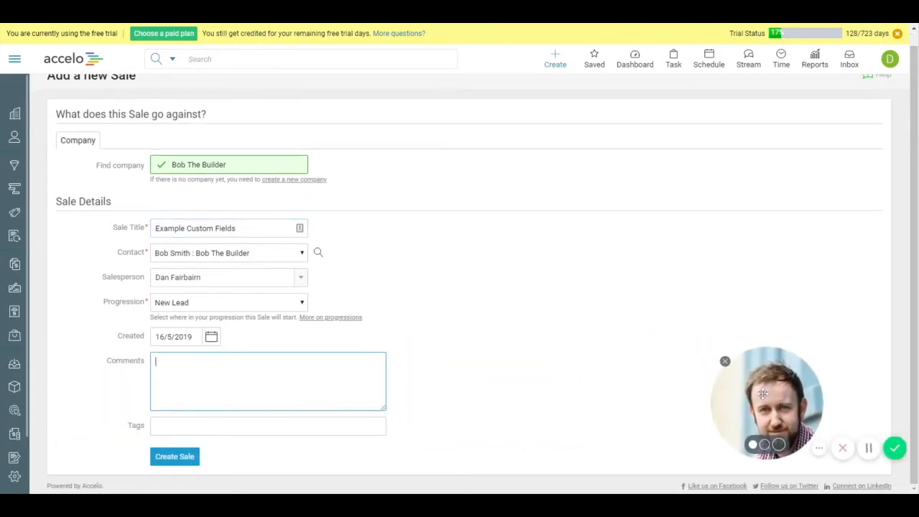
click(172, 455)
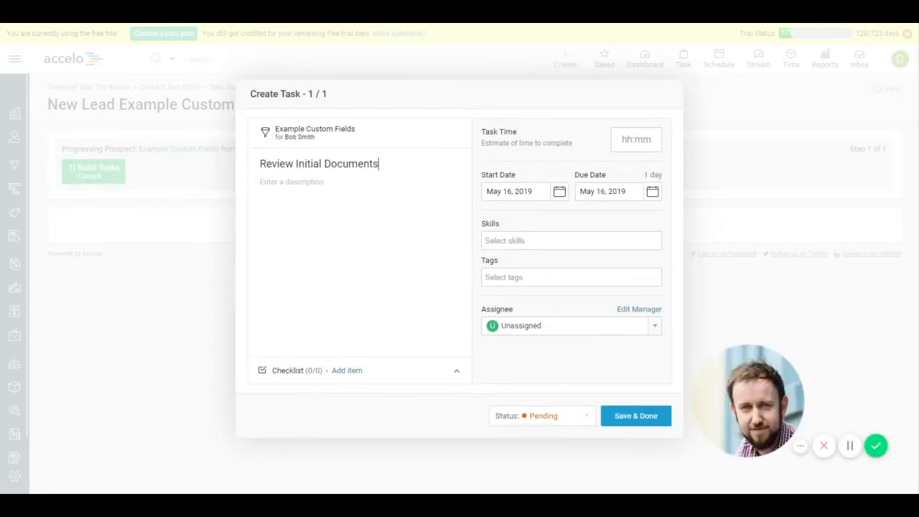
click(650, 422)
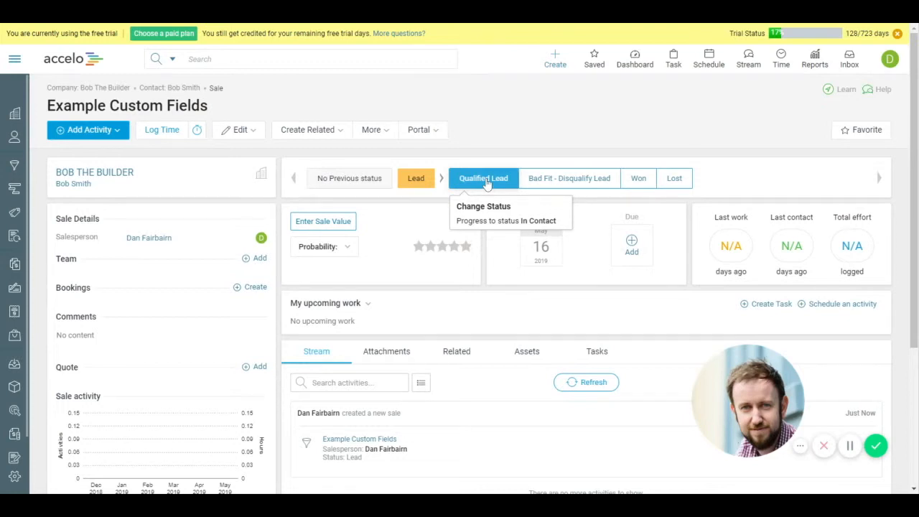
Progress the Example Custom Fields sale through Qualified Lead, entering 15 as the Number of Licenses
click(485, 181)
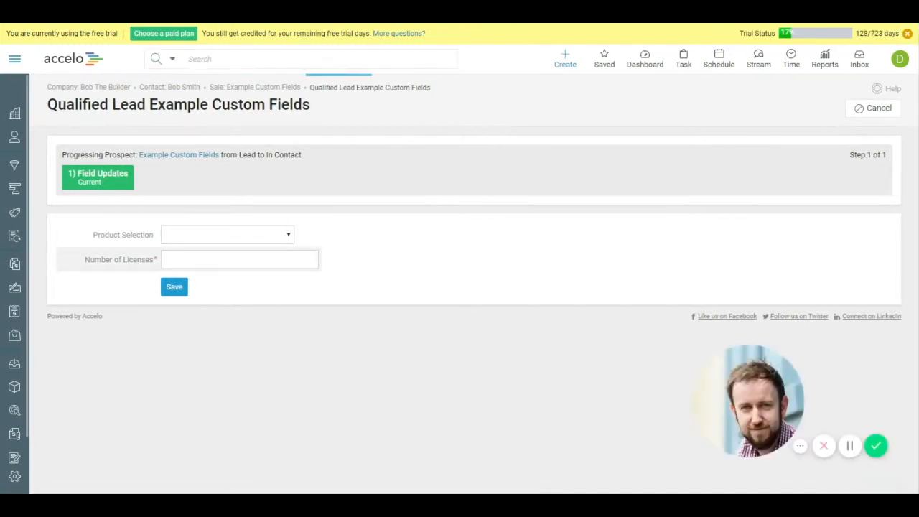
click(185, 237)
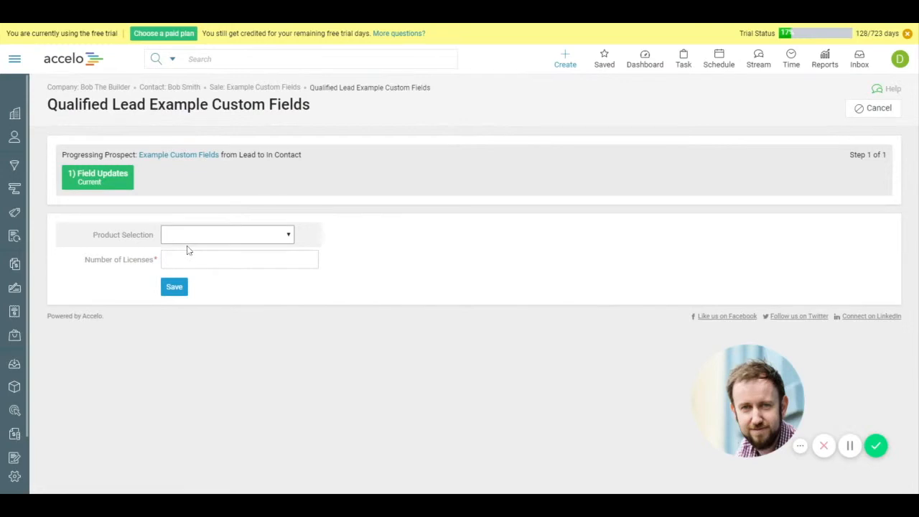
click(189, 250)
key(Tab)
text(15)
key(Return)
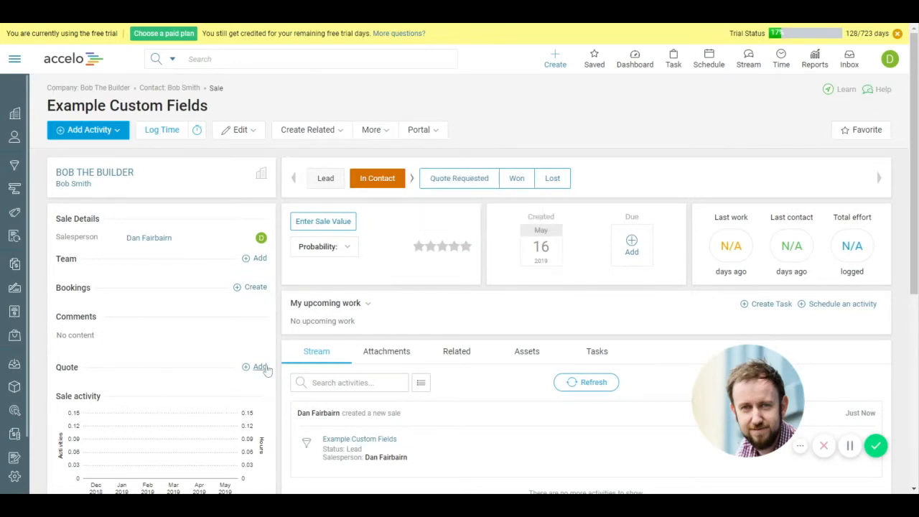
Start a related project from the sale and set its type to New Project - Time and Materials
click(313, 136)
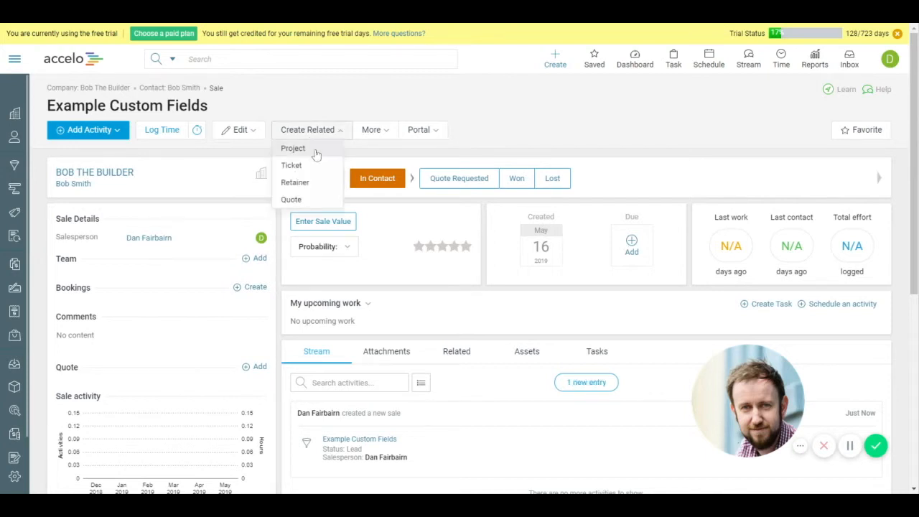
click(316, 154)
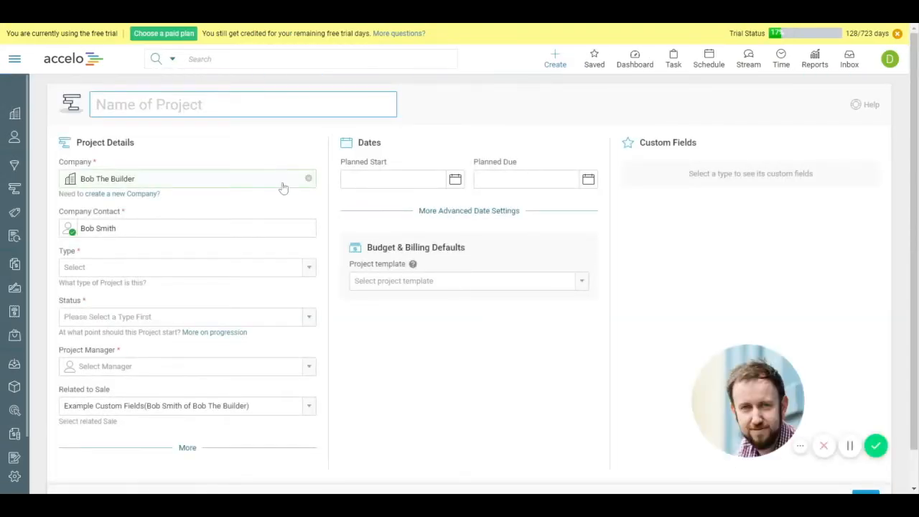
click(160, 270)
click(143, 289)
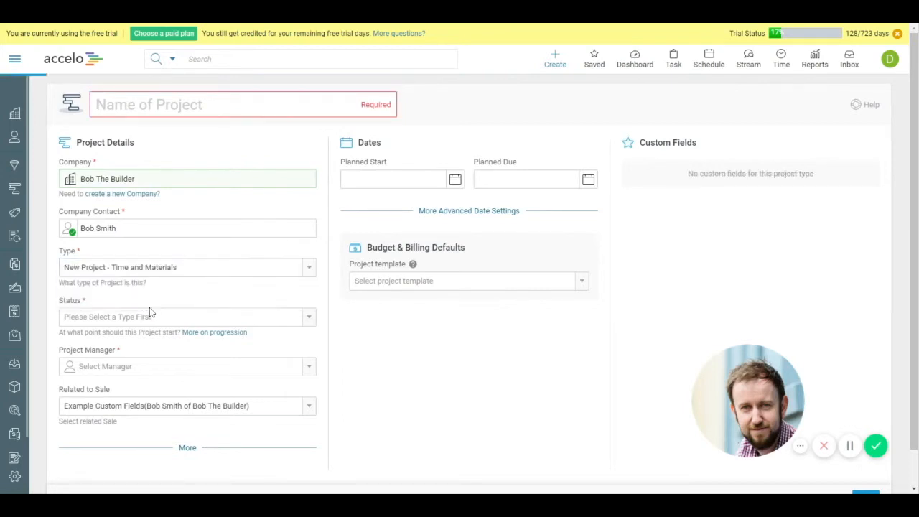
scroll(314, 396, down, 2)
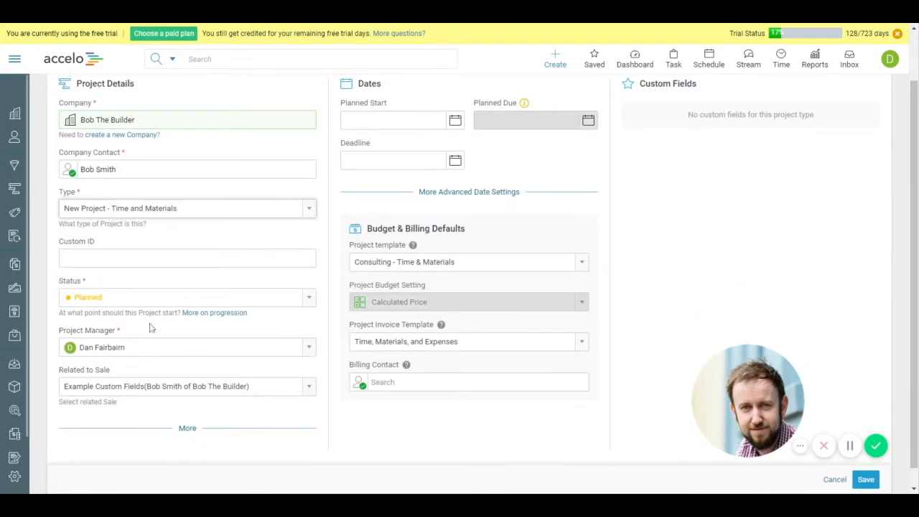
scroll(448, 342, up, 2)
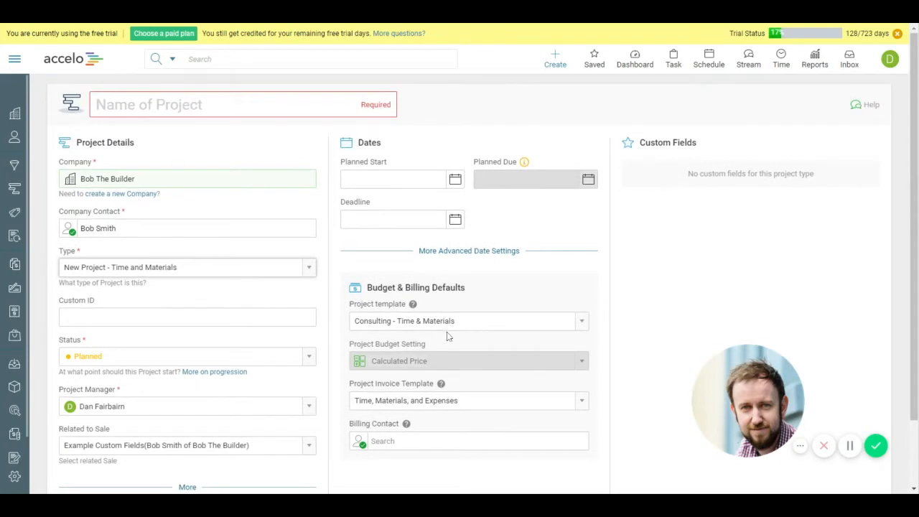
Name the project Example Project and save it
click(272, 105)
text(Example Prod)
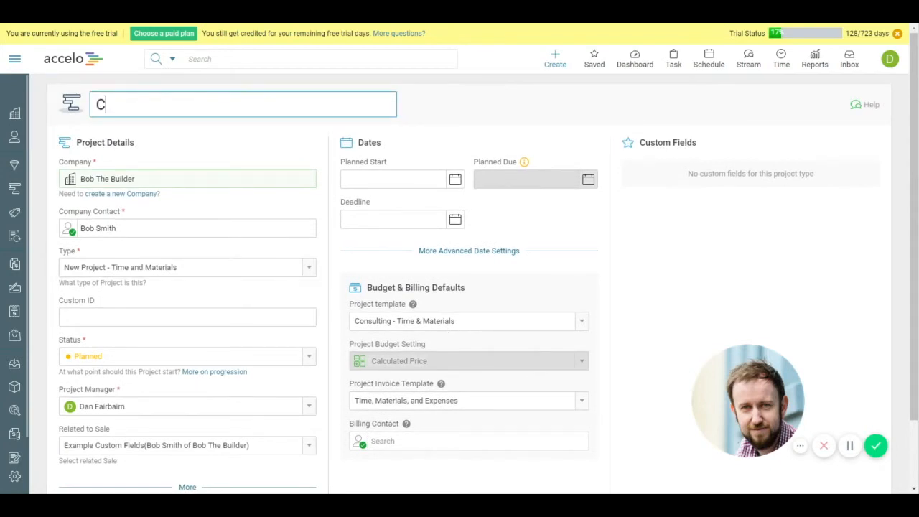
text(uct)
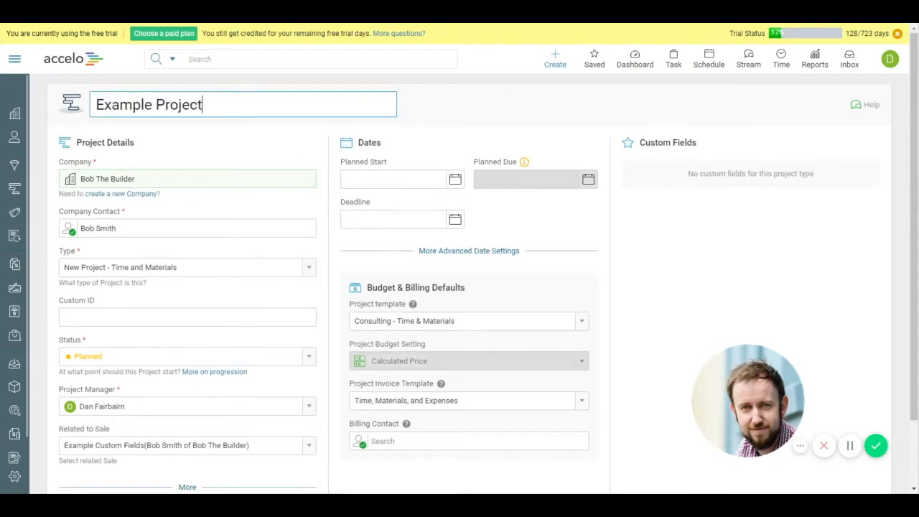
scroll(854, 410, down, 1)
click(865, 479)
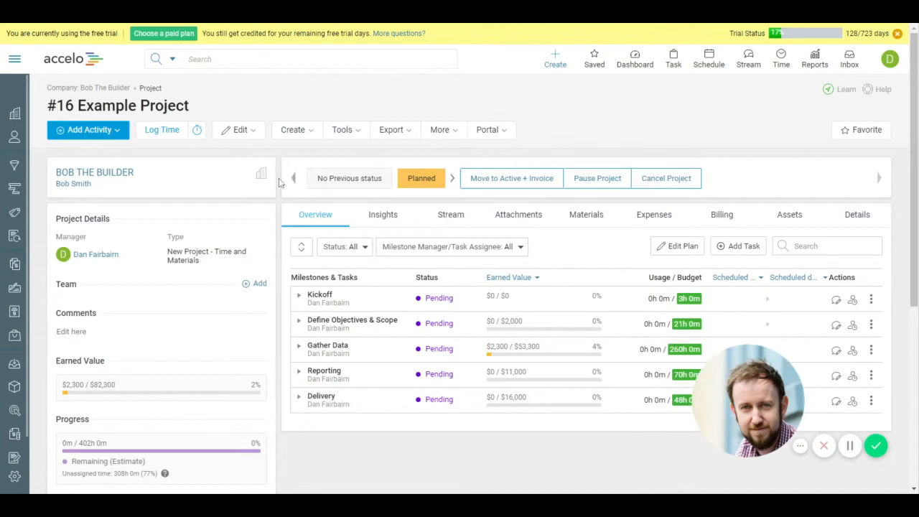
Check the new project's details and additional details for the Number of Licenses value carried over from the sale
scroll(283, 227, down, 5)
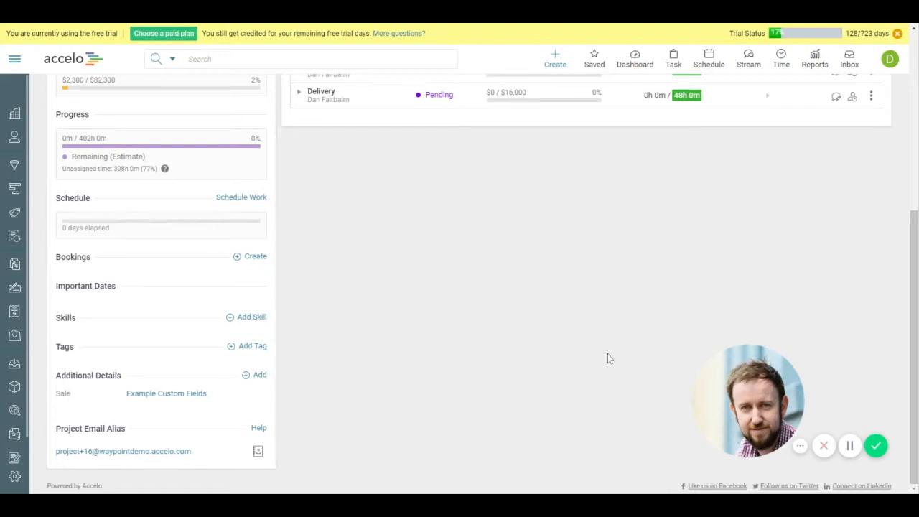
scroll(608, 353, up, 3)
click(857, 147)
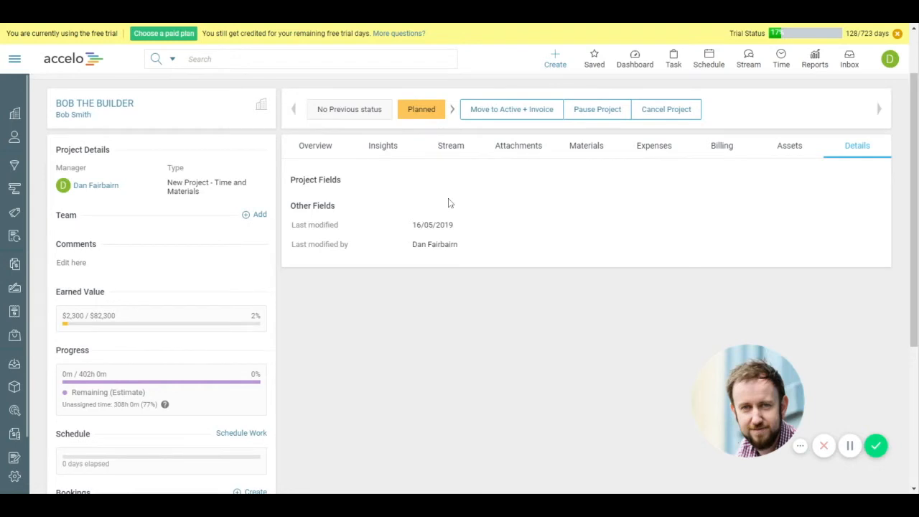
scroll(444, 199, down, 3)
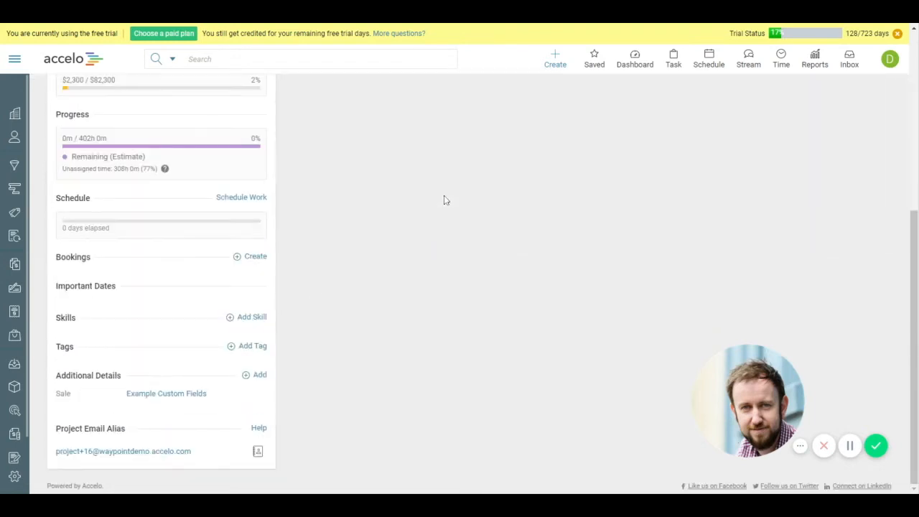
click(847, 445)
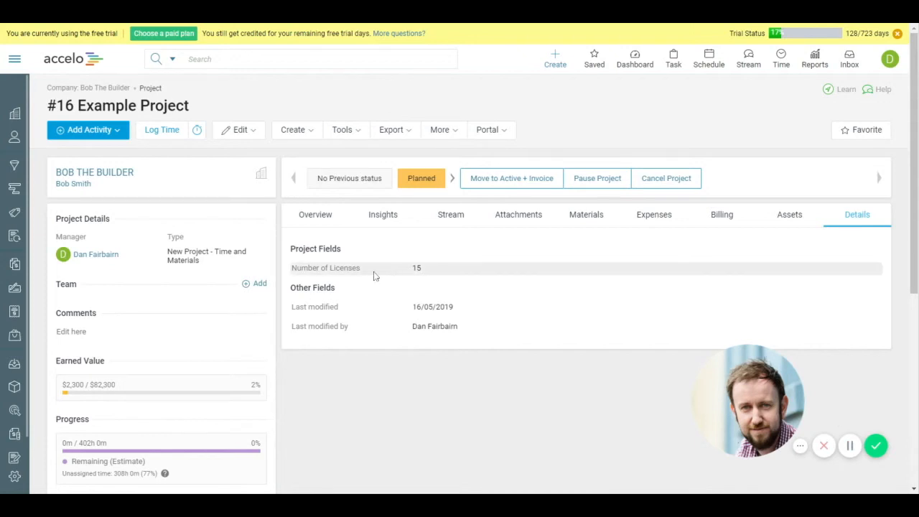
scroll(278, 285, down, 5)
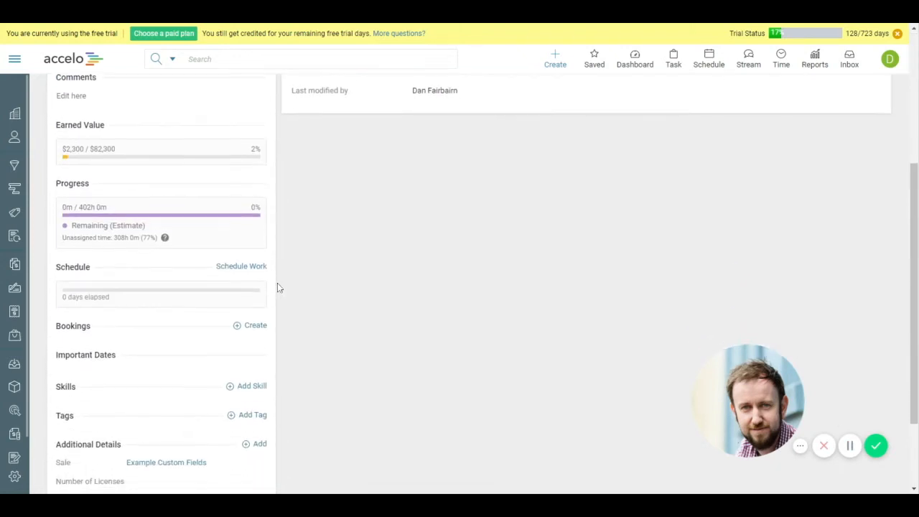
scroll(213, 381, down, 2)
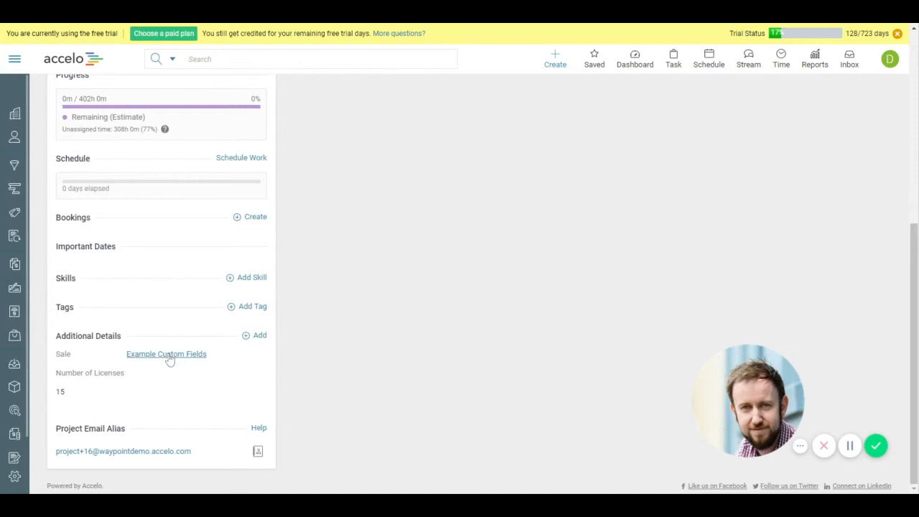
Open the sales list and add the Number of Licenses profile field as a filter
click(15, 58)
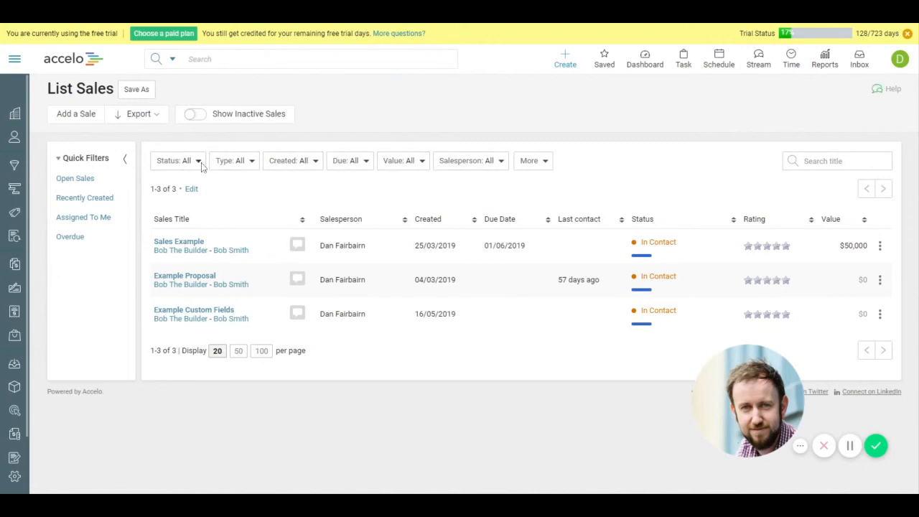
click(534, 162)
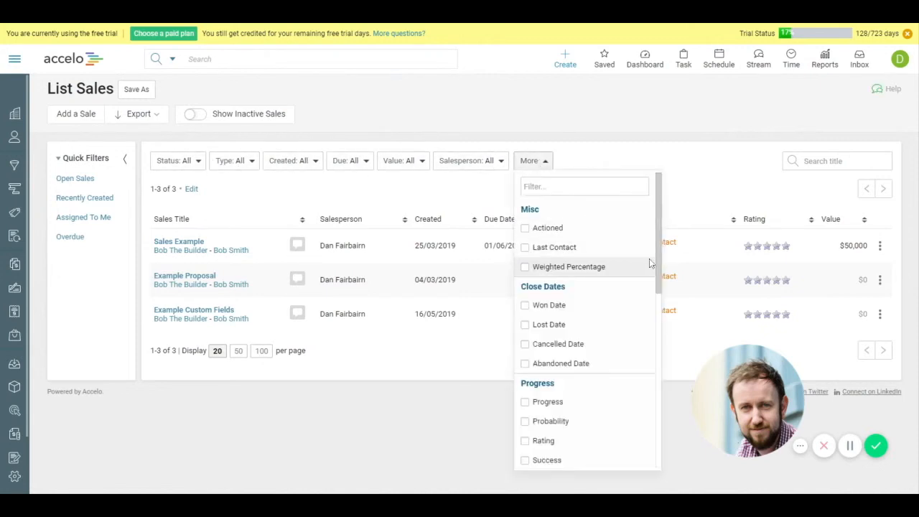
drag(653, 259, 657, 278)
scroll(652, 322, down, 5)
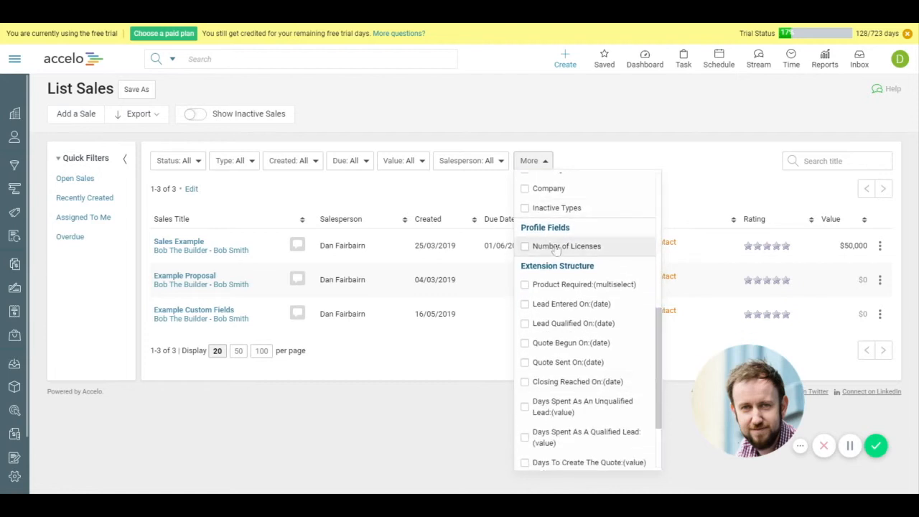
click(558, 246)
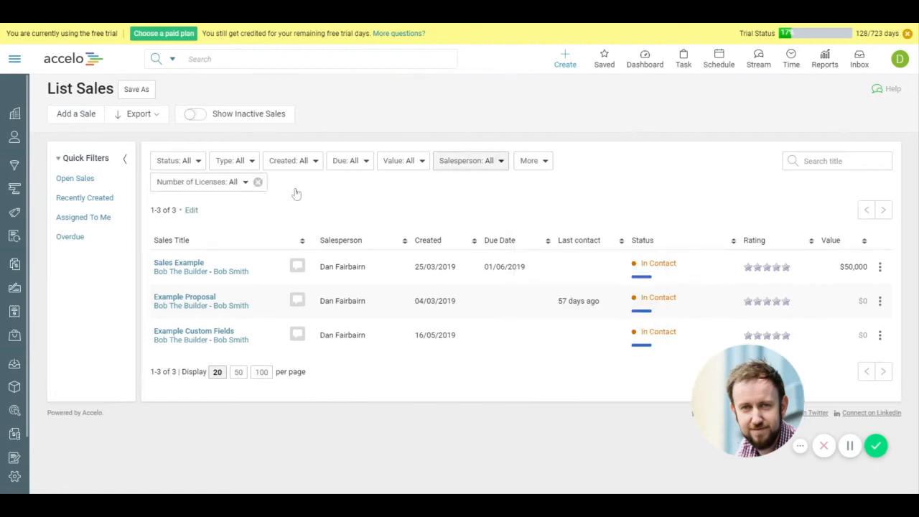
Filter the sales list to Number of Licenses greater than 10
click(245, 182)
click(228, 286)
text(10)
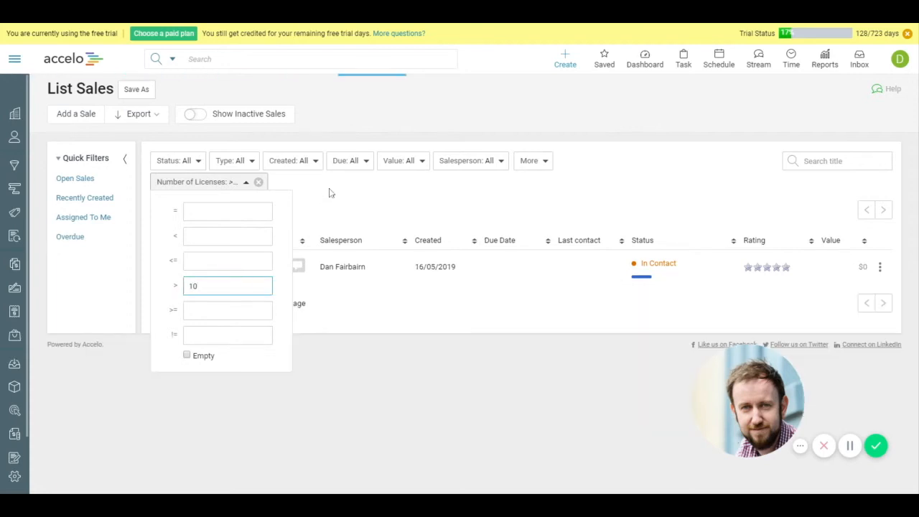
click(333, 205)
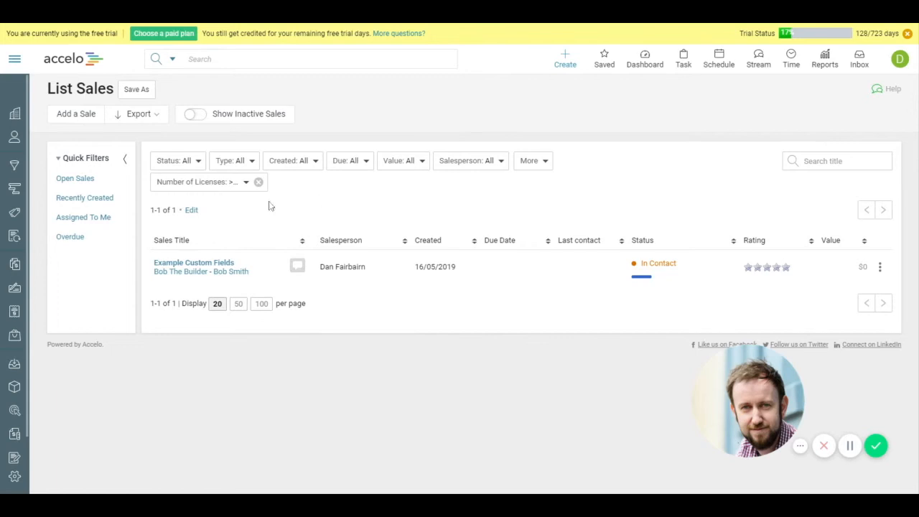
Review the Number of Licenses filter conditions, and remove that filter from the sales list
click(240, 183)
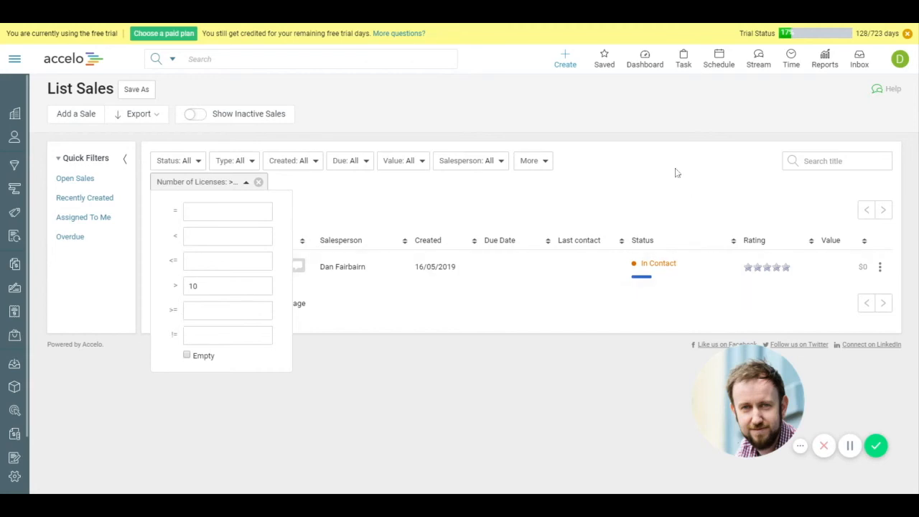
click(273, 181)
click(260, 182)
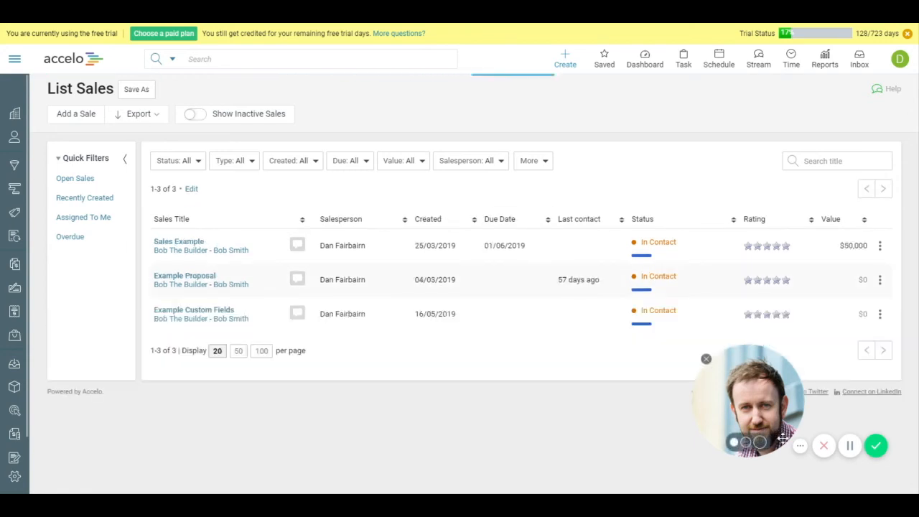